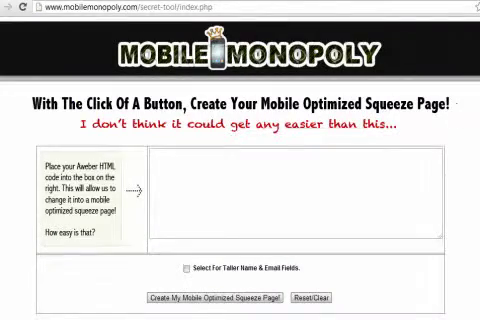
{"action": "scroll", "coordinate": [240, 180], "scroll_direction": "down", "scroll_amount": 2}
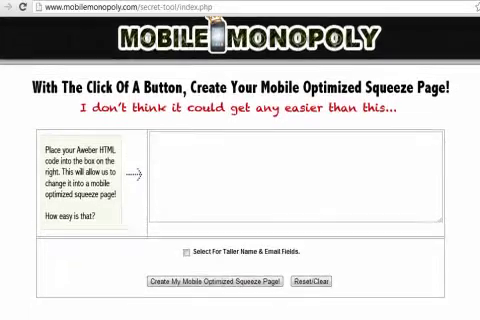
{"action": "scroll", "coordinate": [368, 193], "scroll_direction": "down", "scroll_amount": 3}
{"action": "scroll", "coordinate": [368, 193], "scroll_direction": "down", "scroll_amount": 1}
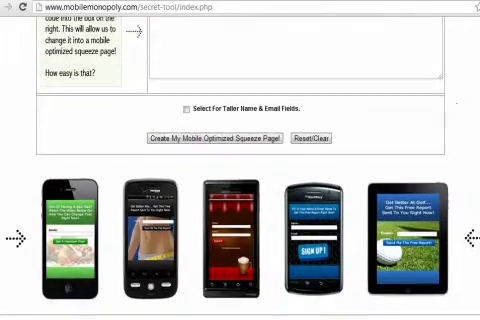
{"action": "scroll", "coordinate": [368, 193], "scroll_direction": "down", "scroll_amount": 2}
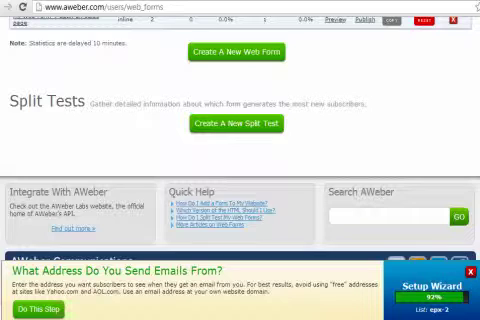
- Start a new web form and load the blue Corporate Stethoscope template
{"action": "left_click", "coordinate": [222, 58]}
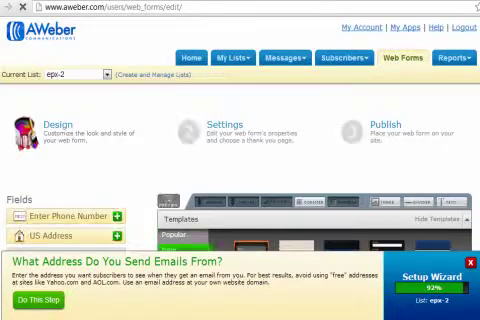
{"action": "scroll", "coordinate": [421, 116], "scroll_direction": "down", "scroll_amount": 3}
{"action": "scroll", "coordinate": [326, 187], "scroll_direction": "down", "scroll_amount": 2}
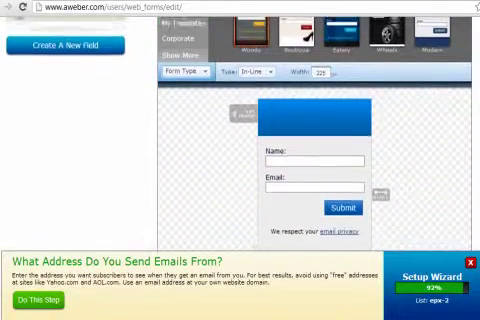
{"action": "scroll", "coordinate": [326, 187], "scroll_direction": "up", "scroll_amount": 1}
{"action": "scroll", "coordinate": [326, 187], "scroll_direction": "up", "scroll_amount": 2}
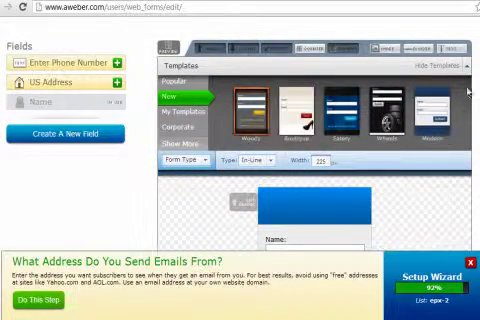
{"action": "left_click", "coordinate": [183, 111]}
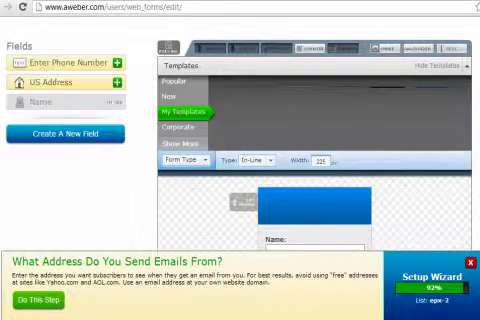
{"action": "left_click", "coordinate": [182, 127]}
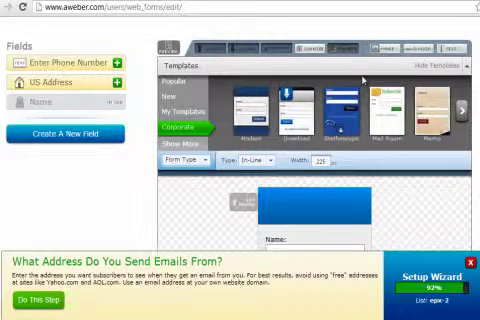
{"action": "left_click", "coordinate": [345, 119]}
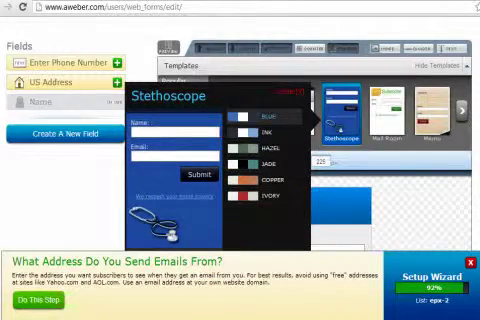
{"action": "scroll", "coordinate": [257, 203], "scroll_direction": "down", "scroll_amount": 2}
{"action": "left_click", "coordinate": [216, 203]}
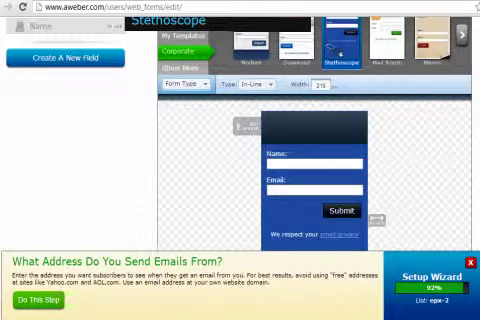
{"action": "scroll", "coordinate": [315, 160], "scroll_direction": "down", "scroll_amount": 2}
{"action": "scroll", "coordinate": [315, 160], "scroll_direction": "down", "scroll_amount": 2}
{"action": "scroll", "coordinate": [315, 160], "scroll_direction": "up", "scroll_amount": 2}
{"action": "scroll", "coordinate": [315, 160], "scroll_direction": "up", "scroll_amount": 2}
{"action": "scroll", "coordinate": [315, 160], "scroll_direction": "down", "scroll_amount": 2}
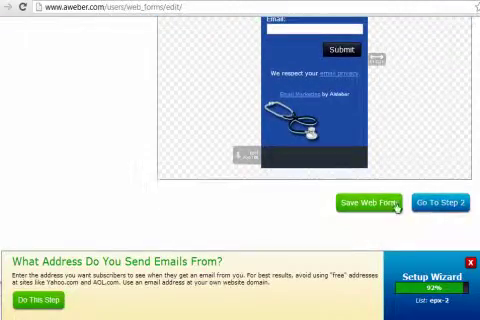
{"action": "left_click", "coordinate": [388, 205]}
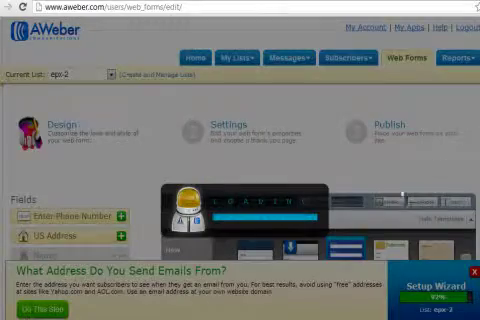
{"action": "scroll", "coordinate": [315, 130], "scroll_direction": "down", "scroll_amount": 4}
{"action": "scroll", "coordinate": [315, 130], "scroll_direction": "down", "scroll_amount": 2}
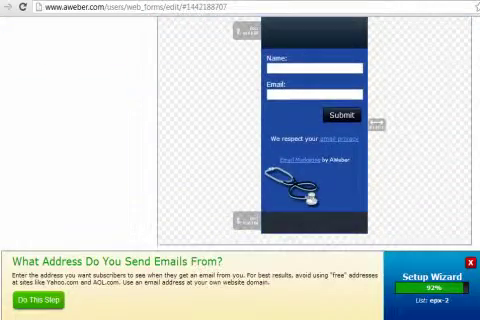
{"action": "scroll", "coordinate": [423, 194], "scroll_direction": "down", "scroll_amount": 1}
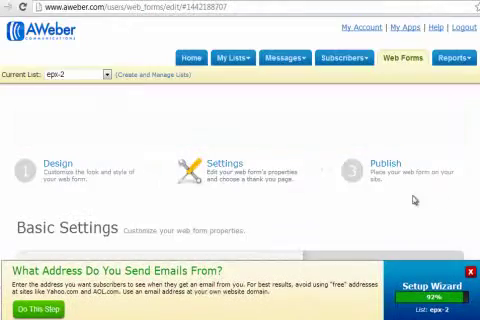
{"action": "scroll", "coordinate": [364, 197], "scroll_direction": "down", "scroll_amount": 1}
{"action": "scroll", "coordinate": [240, 160], "scroll_direction": "down", "scroll_amount": 3}
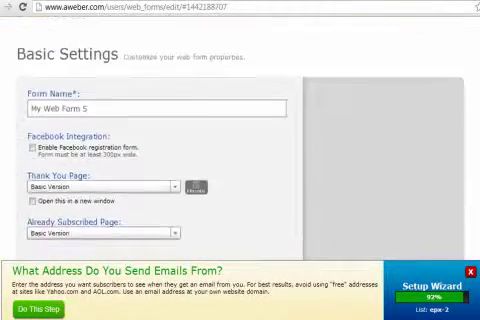
{"action": "scroll", "coordinate": [345, 190], "scroll_direction": "down", "scroll_amount": 2}
{"action": "scroll", "coordinate": [345, 190], "scroll_direction": "down", "scroll_amount": 1}
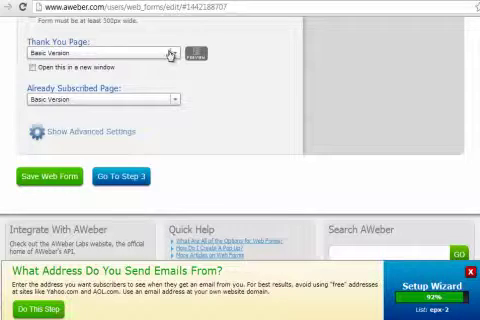
{"action": "left_click", "coordinate": [172, 53]}
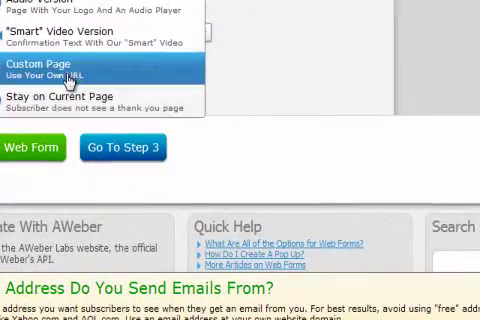
{"action": "left_click", "coordinate": [78, 93]}
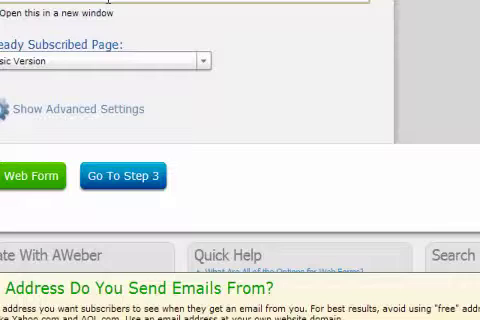
{"action": "left_click", "coordinate": [98, 66]}
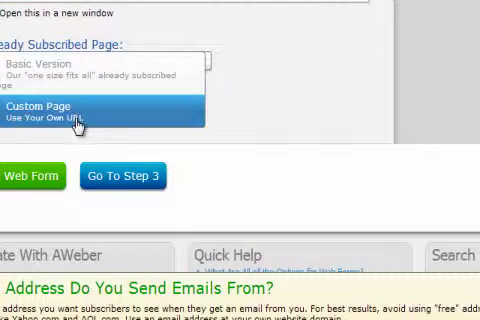
{"action": "left_click", "coordinate": [77, 124]}
{"action": "left_click", "coordinate": [94, 85]}
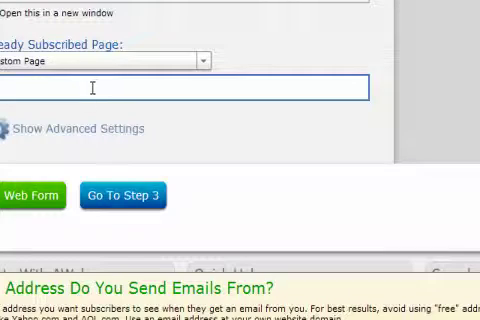
{"action": "left_click", "coordinate": [50, 196]}
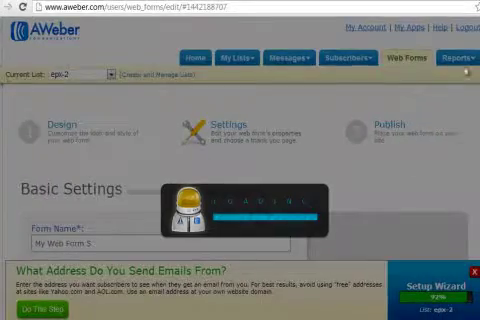
{"action": "scroll", "coordinate": [240, 152], "scroll_direction": "down", "scroll_amount": 3}
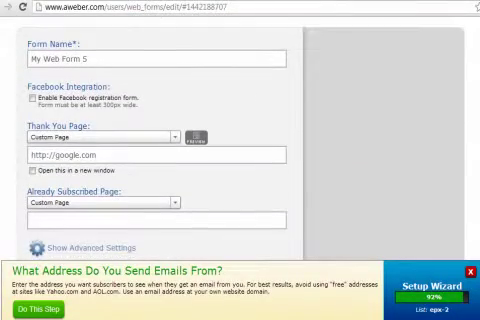
{"action": "scroll", "coordinate": [287, 166], "scroll_direction": "down", "scroll_amount": 3}
- Show the form's raw HTML code with beautiful form styles off, and select it all
{"action": "left_click", "coordinate": [120, 170]}
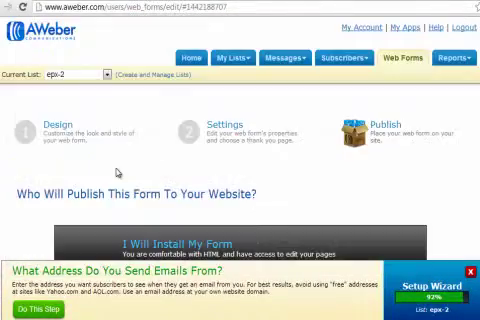
{"action": "scroll", "coordinate": [240, 160], "scroll_direction": "down", "scroll_amount": 2}
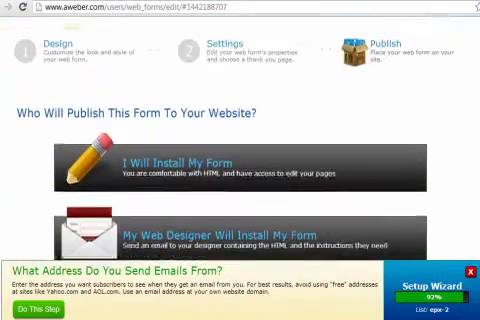
{"action": "scroll", "coordinate": [240, 160], "scroll_direction": "down", "scroll_amount": 2}
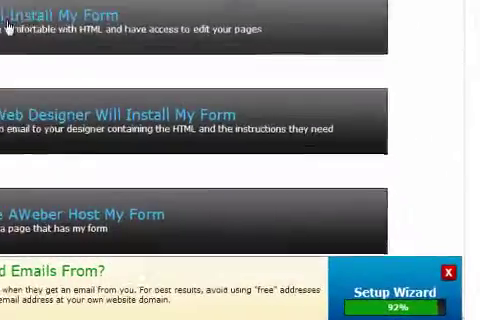
{"action": "left_click", "coordinate": [152, 93]}
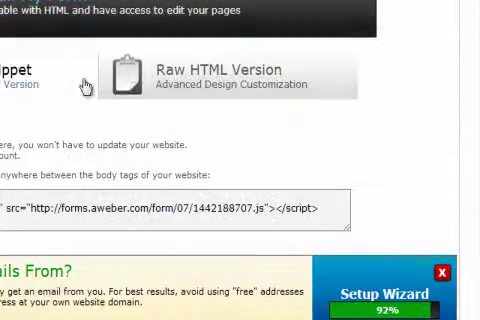
{"action": "left_click", "coordinate": [228, 78]}
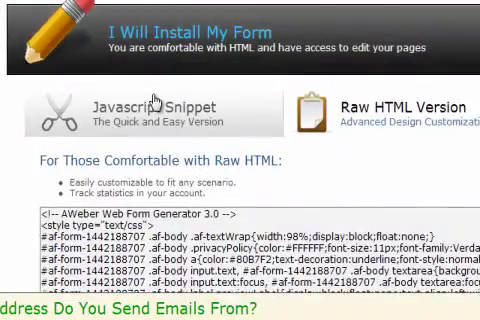
{"action": "left_click", "coordinate": [155, 103]}
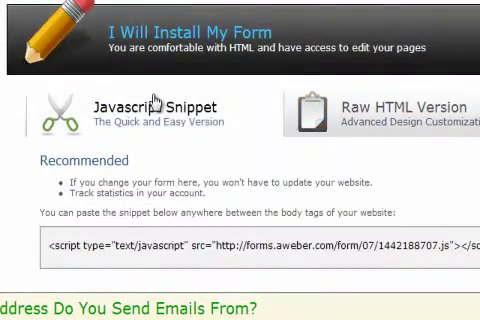
{"action": "left_click", "coordinate": [364, 120]}
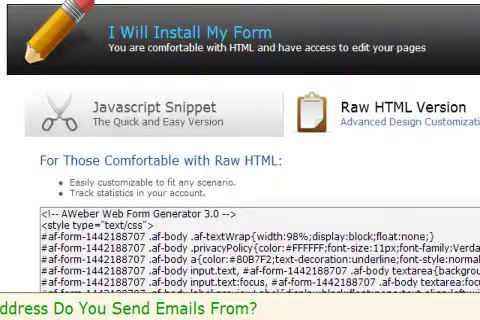
{"action": "scroll", "coordinate": [268, 155], "scroll_direction": "down", "scroll_amount": 3}
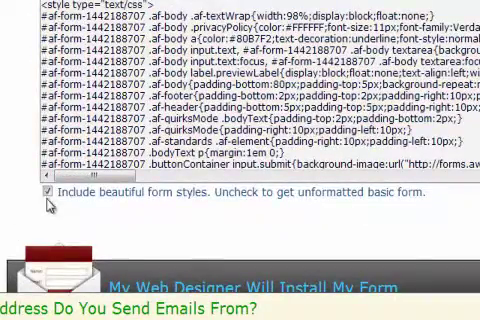
{"action": "left_click", "coordinate": [47, 192]}
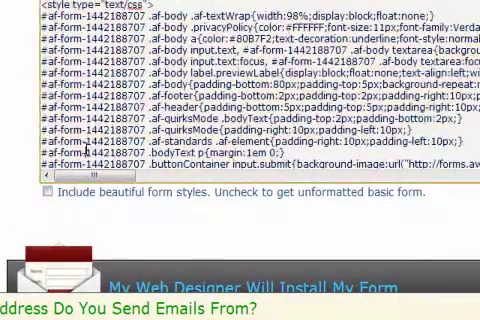
{"action": "left_click", "coordinate": [86, 152]}
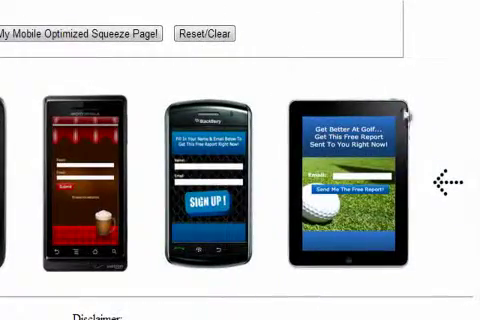
{"action": "scroll", "coordinate": [466, 147], "scroll_direction": "up", "scroll_amount": 3}
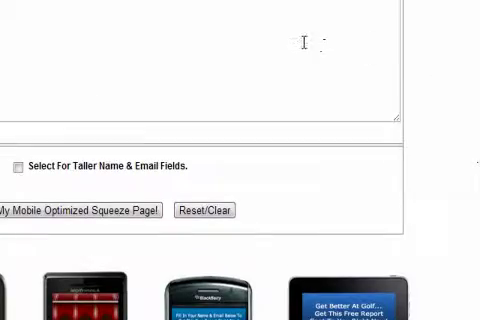
- Paste the AWeber form HTML into Mobile Monopoly, generate the squeeze page, and open it
{"action": "left_click", "coordinate": [301, 40]}
{"action": "key", "text": "ctrl+v"}
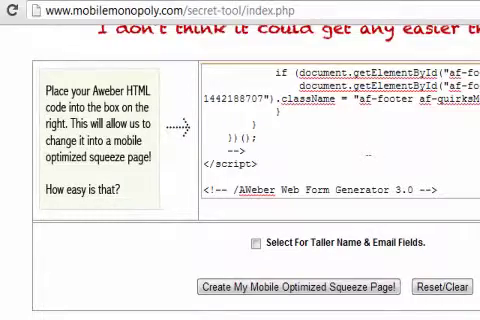
{"action": "scroll", "coordinate": [400, 230], "scroll_direction": "down", "scroll_amount": 1}
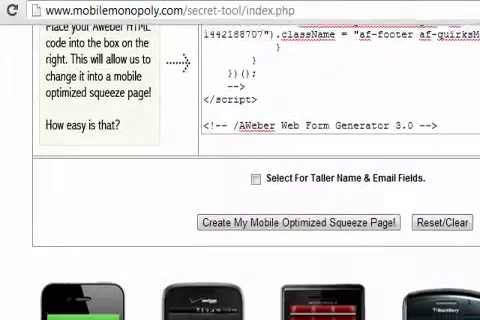
{"action": "left_click", "coordinate": [293, 224]}
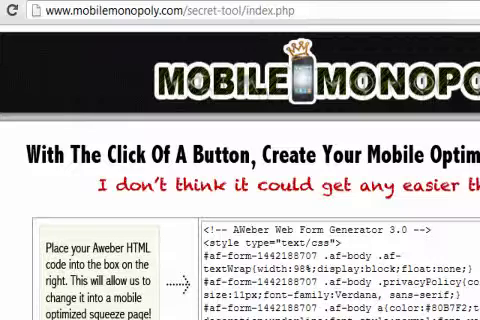
{"action": "scroll", "coordinate": [240, 200], "scroll_direction": "down", "scroll_amount": 2}
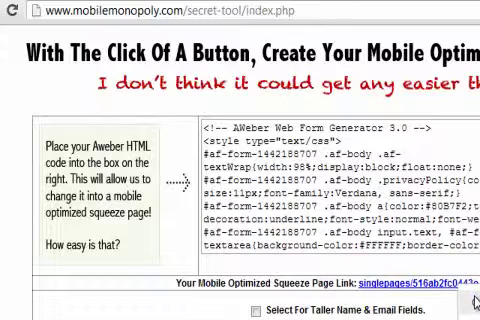
{"action": "left_click", "coordinate": [476, 4]}
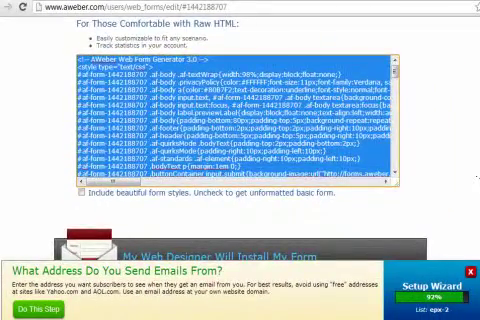
{"action": "scroll", "coordinate": [476, 175], "scroll_direction": "up", "scroll_amount": 5}
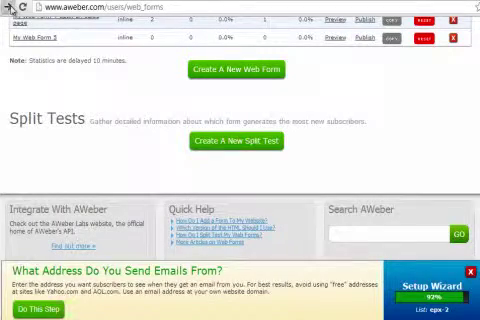
- Start a new web form and change its header to 'Get Your FREE Gift HERE:'
{"action": "left_click", "coordinate": [212, 141]}
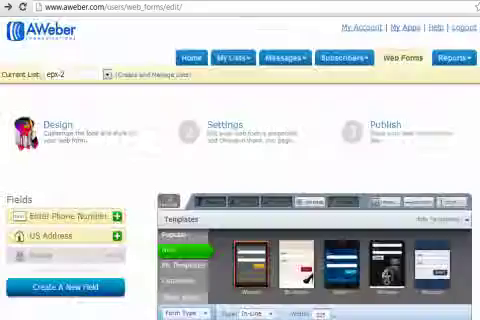
{"action": "scroll", "coordinate": [325, 168], "scroll_direction": "down", "scroll_amount": 4}
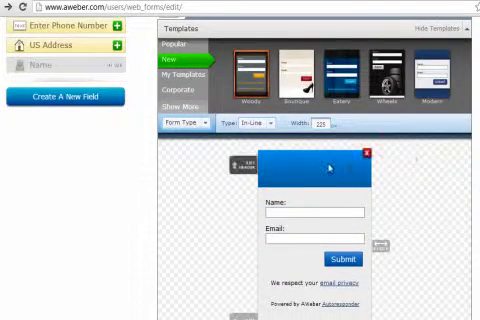
{"action": "left_click", "coordinate": [300, 172]}
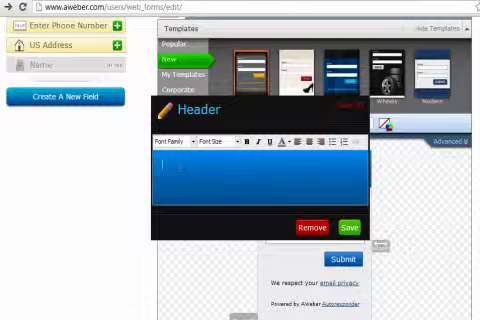
{"action": "type", "text": "Get Yiu!"}
{"action": "key", "text": "BackSpace"}
{"action": "key", "text": "BackSpace"}
{"action": "type", "text": "our FREE "}
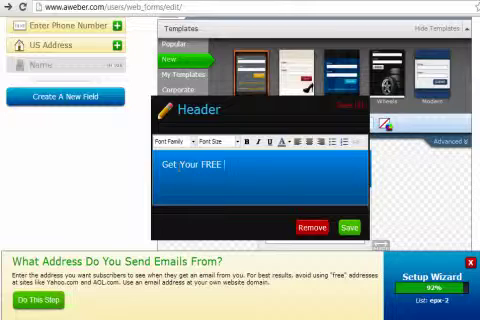
{"action": "type", "text": "Gi"}
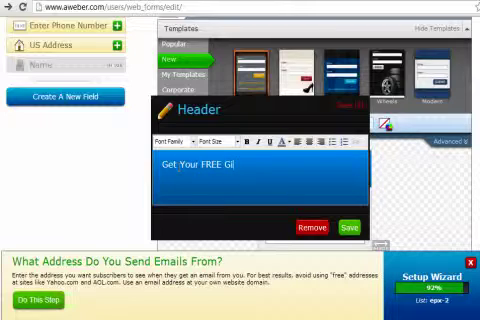
{"action": "type", "text": "tft!"}
{"action": "type", "text": "ERE:"}
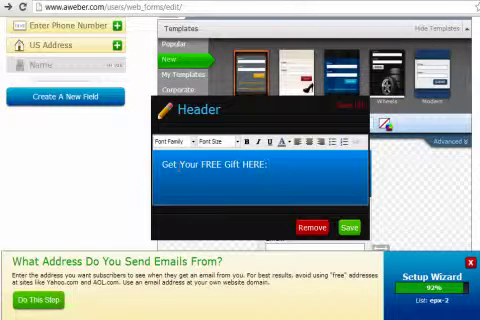
{"action": "left_click", "coordinate": [347, 227]}
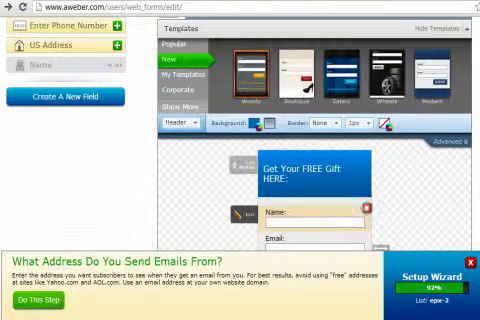
- Center the header text and save it
{"action": "left_click", "coordinate": [292, 178]}
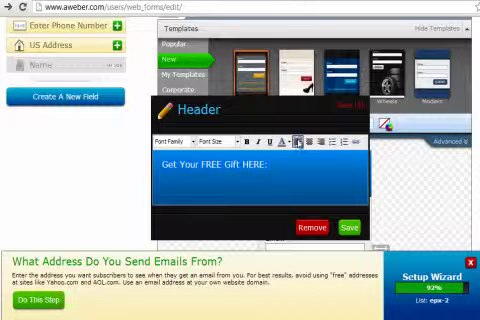
{"action": "left_click", "coordinate": [309, 141]}
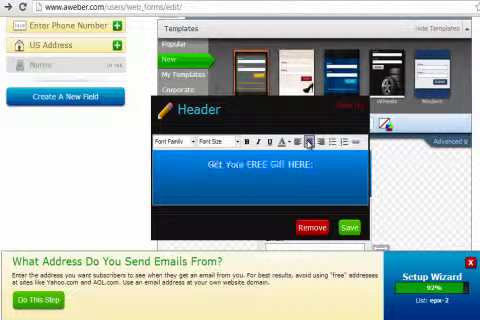
{"action": "left_click", "coordinate": [352, 227]}
{"action": "scroll", "coordinate": [320, 150], "scroll_direction": "down", "scroll_amount": 5}
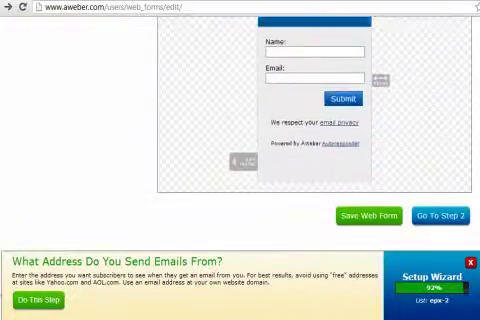
- Save the new form, go to publishing, and select all its raw HTML code
{"action": "left_click", "coordinate": [383, 190]}
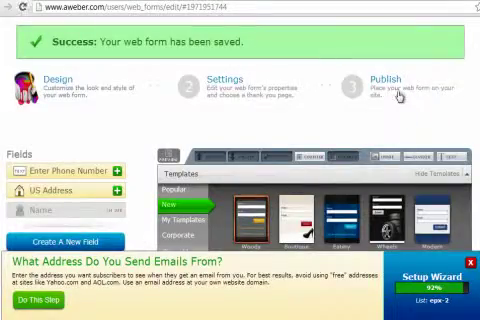
{"action": "left_click", "coordinate": [399, 96]}
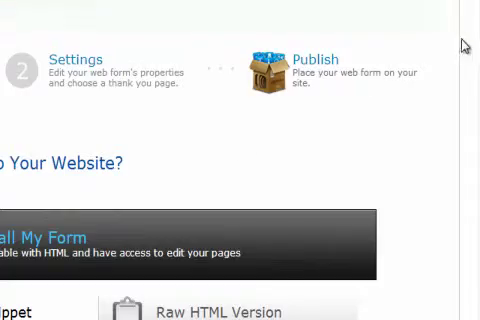
{"action": "scroll", "coordinate": [466, 46], "scroll_direction": "down", "scroll_amount": 2}
{"action": "scroll", "coordinate": [466, 104], "scroll_direction": "down", "scroll_amount": 3}
{"action": "left_click", "coordinate": [276, 137]}
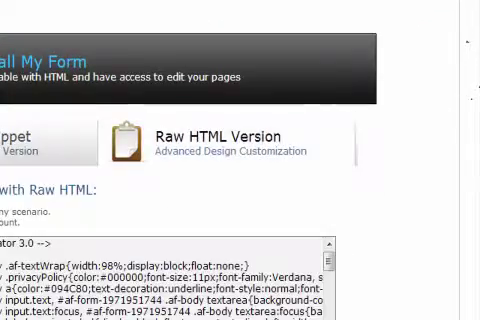
{"action": "scroll", "coordinate": [160, 180], "scroll_direction": "down", "scroll_amount": 5}
{"action": "scroll", "coordinate": [56, 212], "scroll_direction": "down", "scroll_amount": 2}
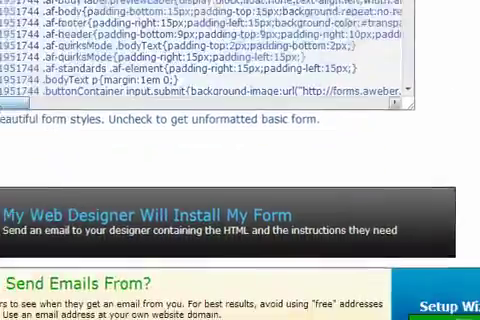
{"action": "left_click", "coordinate": [46, 52]}
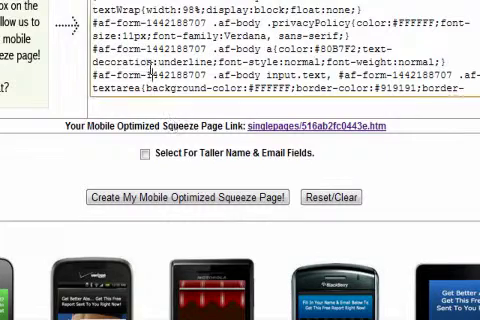
- Replace the HTML box contents with the new form code and generate singlepages/516ab35229a73.htm
{"action": "left_click", "coordinate": [152, 75]}
{"action": "key", "text": "ctrl+a"}
{"action": "key", "text": "ctrl+v"}
{"action": "left_click", "coordinate": [147, 199]}
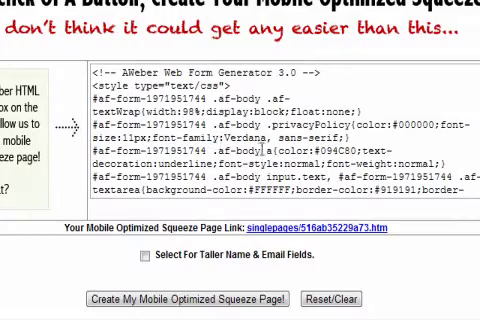
{"action": "right_click", "coordinate": [357, 231]}
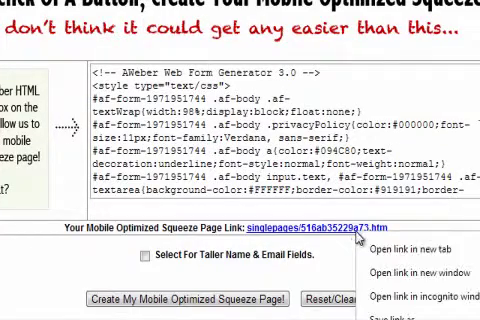
- Open the new squeeze page link in a separate browser tab
{"action": "left_click", "coordinate": [372, 249]}
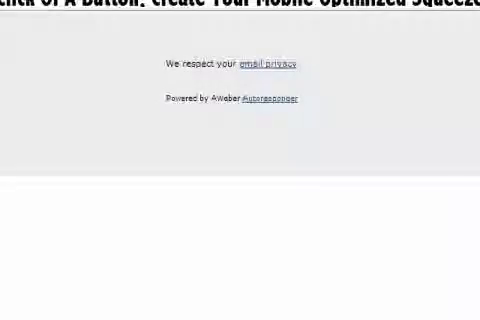